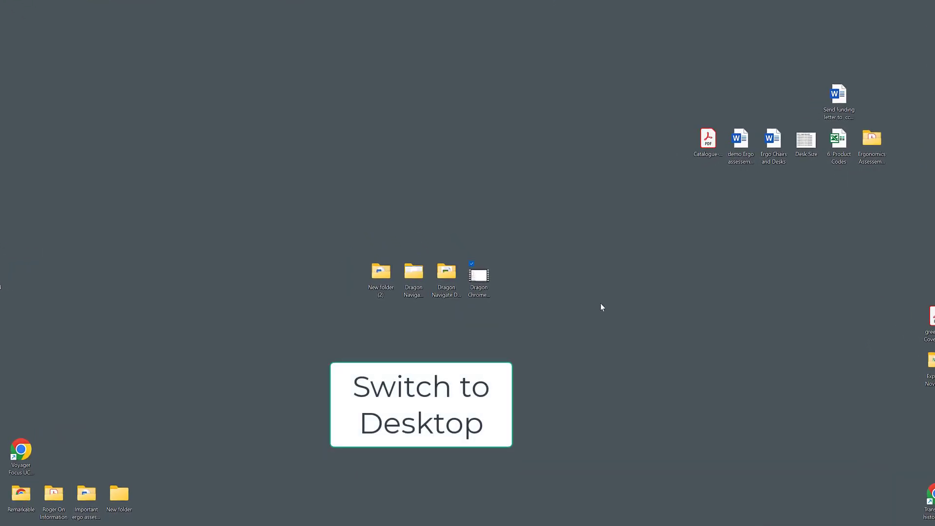
key("Right")
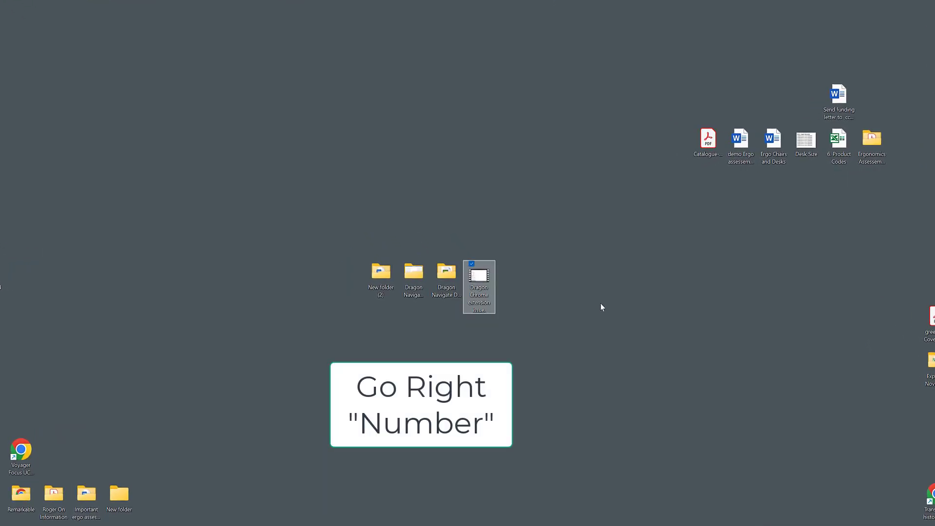
key("Right")
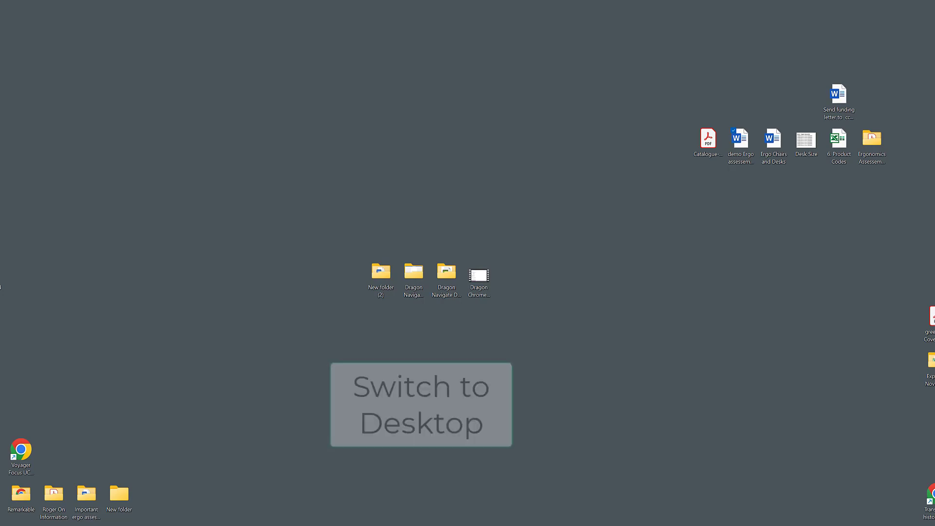
key("d")
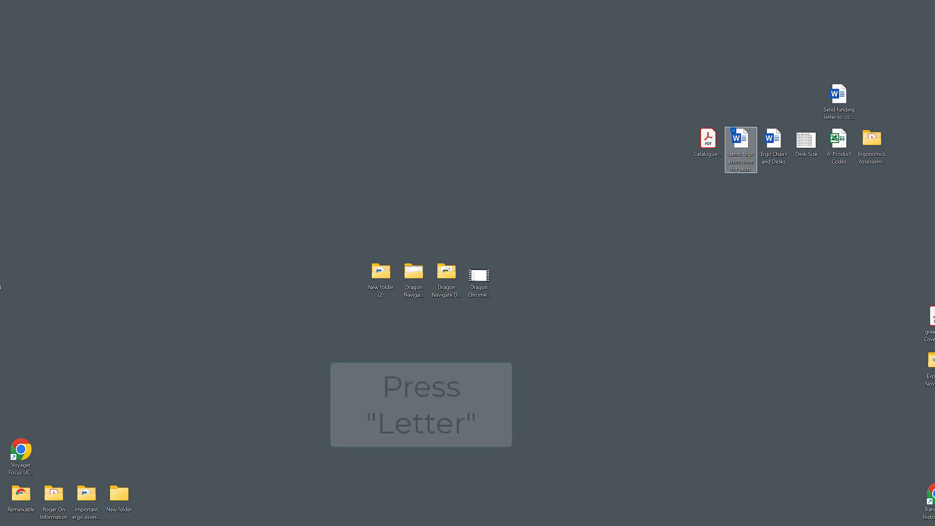
key("n")
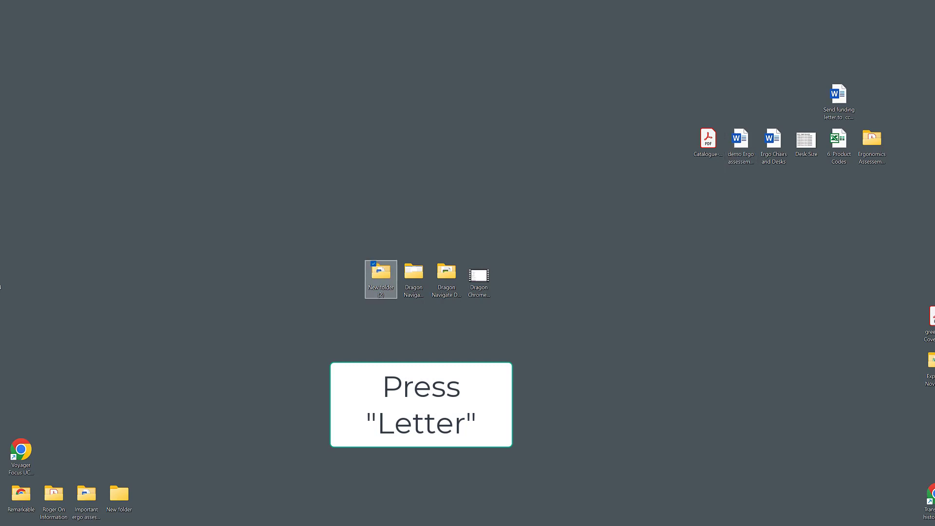
key("n")
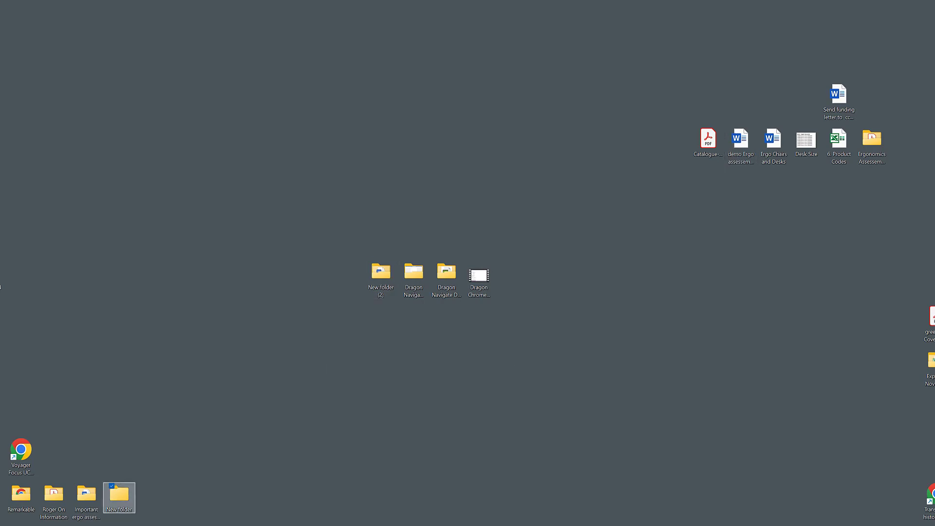
key("n")
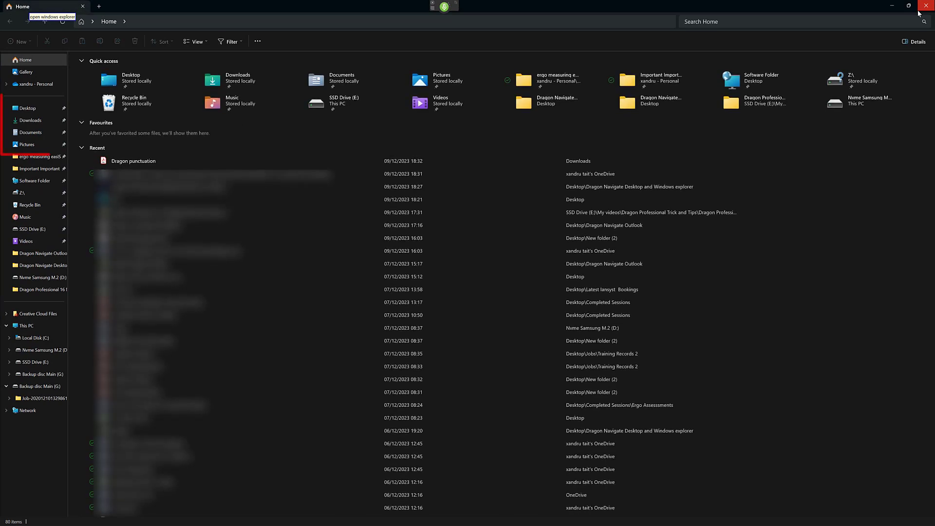
Step: Open the Dragon punctuation PDF from the Downloads folder
left_click(29, 119)
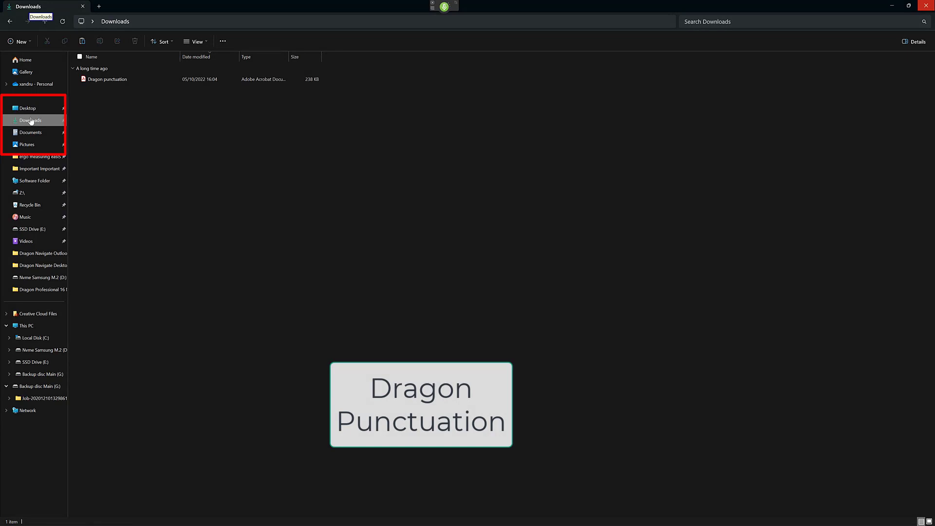
left_click(75, 77)
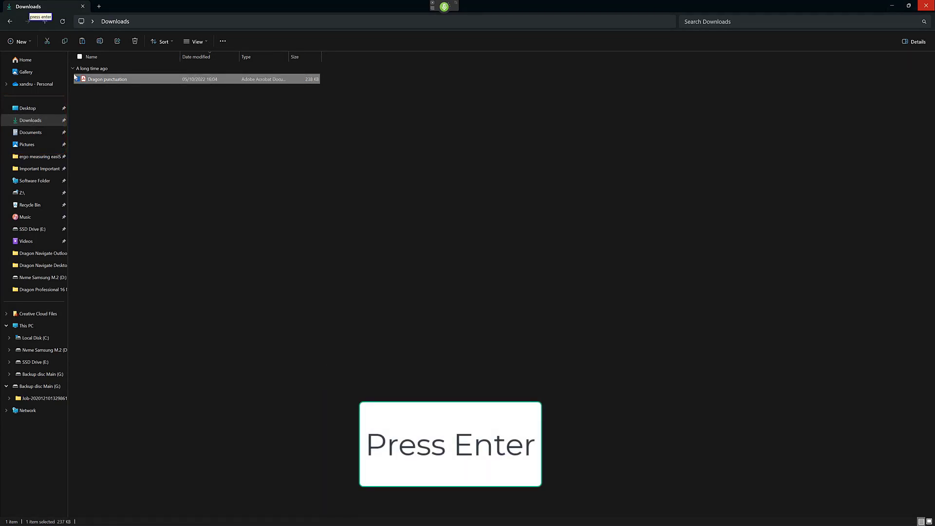
key("Return")
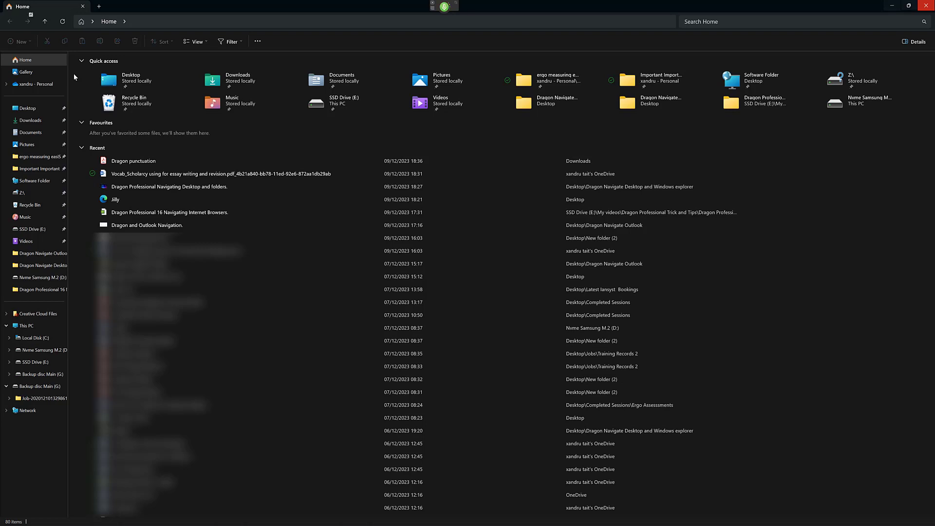
Step: Open Dragon punctuation from Downloads again, reaching it through the file list by keyboard
left_click(31, 119)
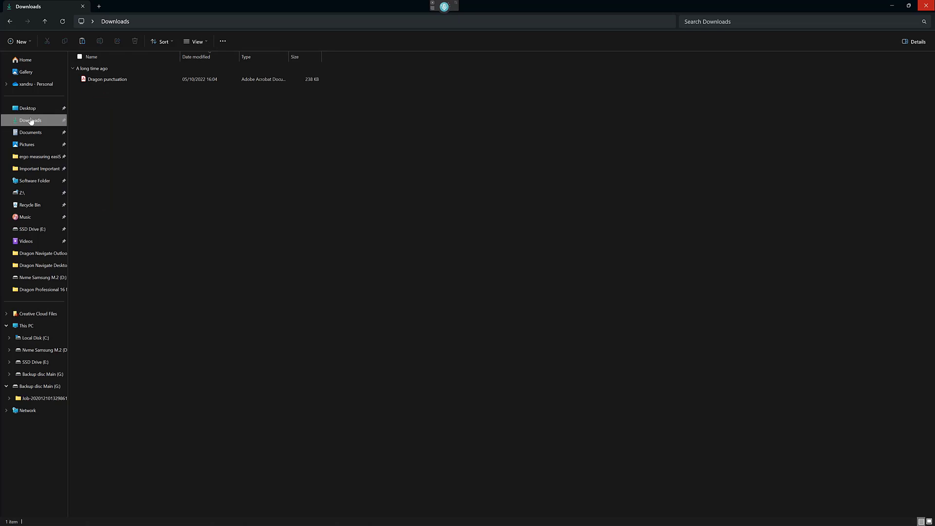
key("Tab")
key("Tab")
key("Tab")
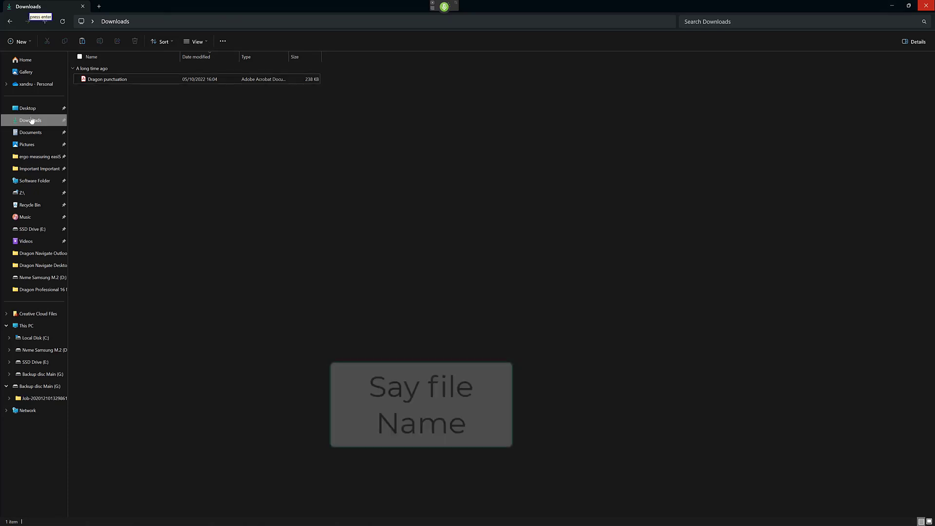
type("Dragon punctuation")
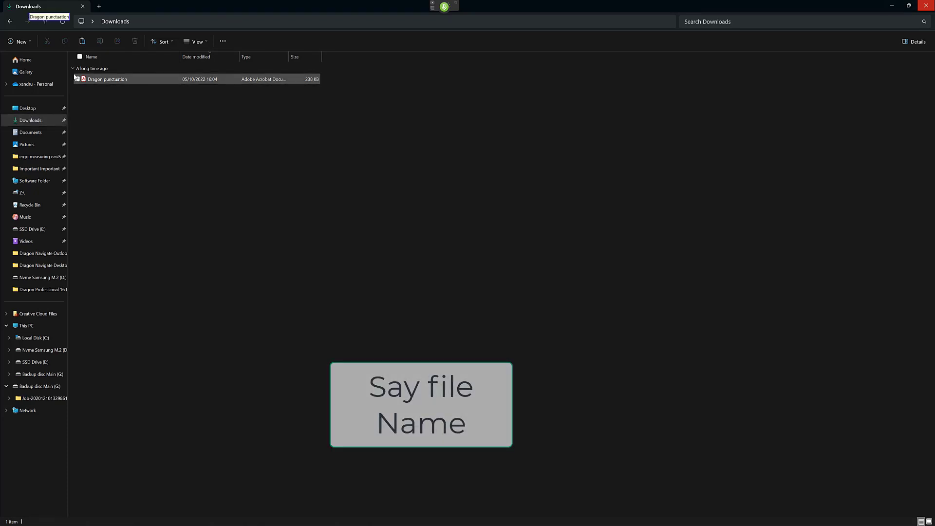
key("Return")
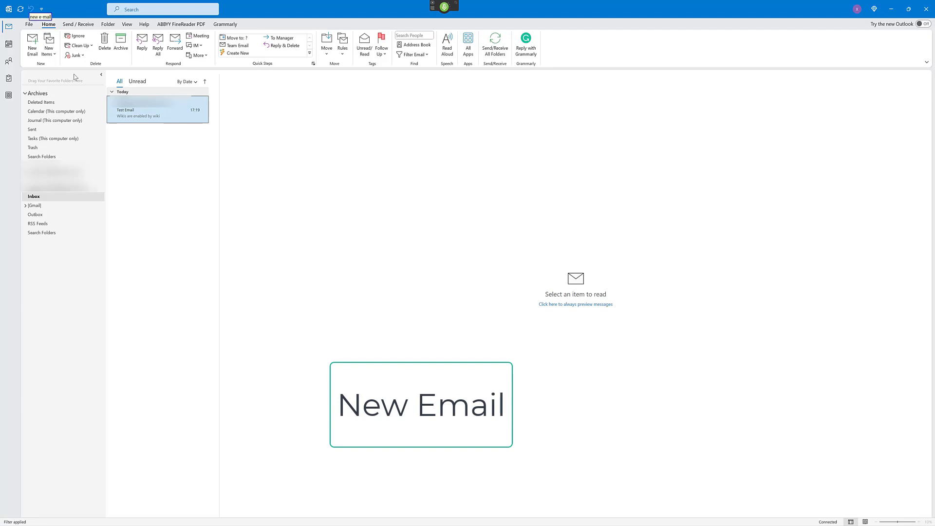
Step: Start a new message with the recipient and the subject 'Fake email for a test'
key("ctrl+n")
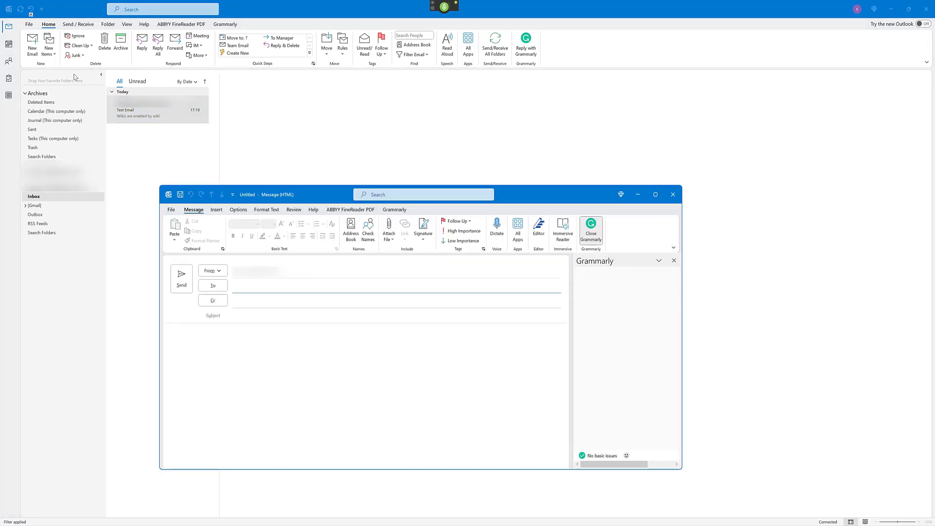
key("Tab")
key("Tab")
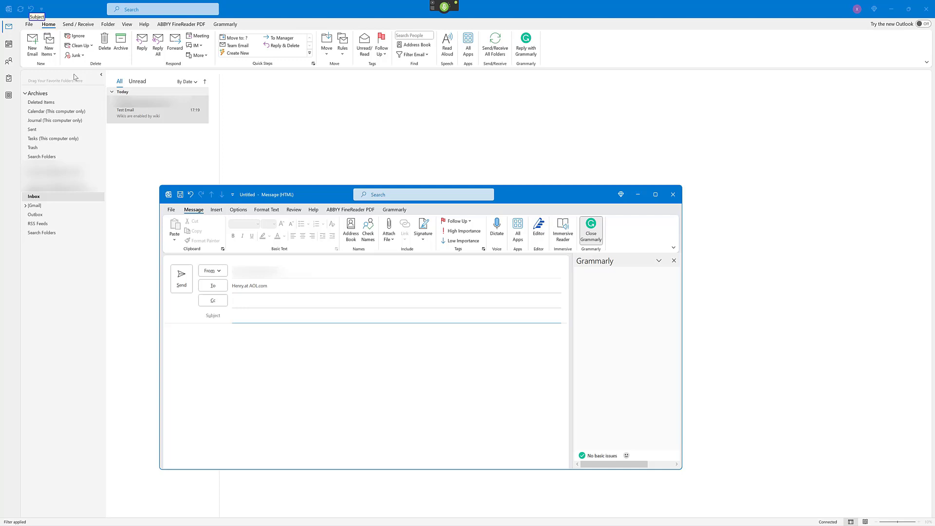
type("Fake email for a test")
Step: Write the body: 'Dear Sir or Mdm' and 'I have added an attachment.'
key("Tab")
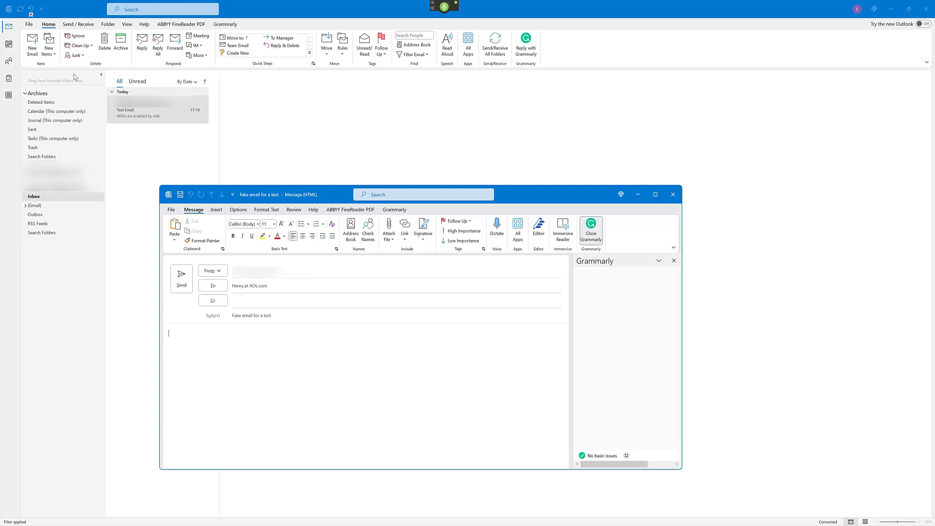
type("Dear Sir or Mdm")
type("I have had it")
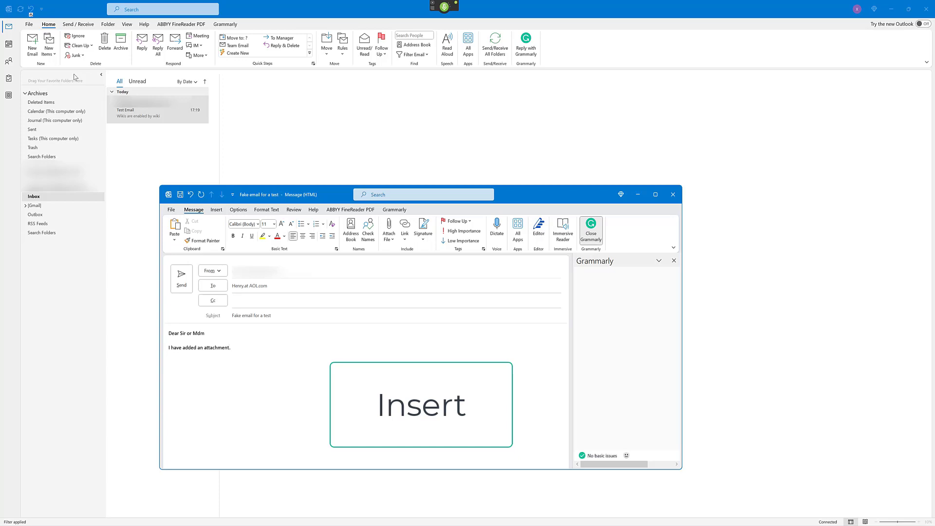
Step: Start attaching a file via Insert > Attach File > Browse This PC
left_click(216, 210)
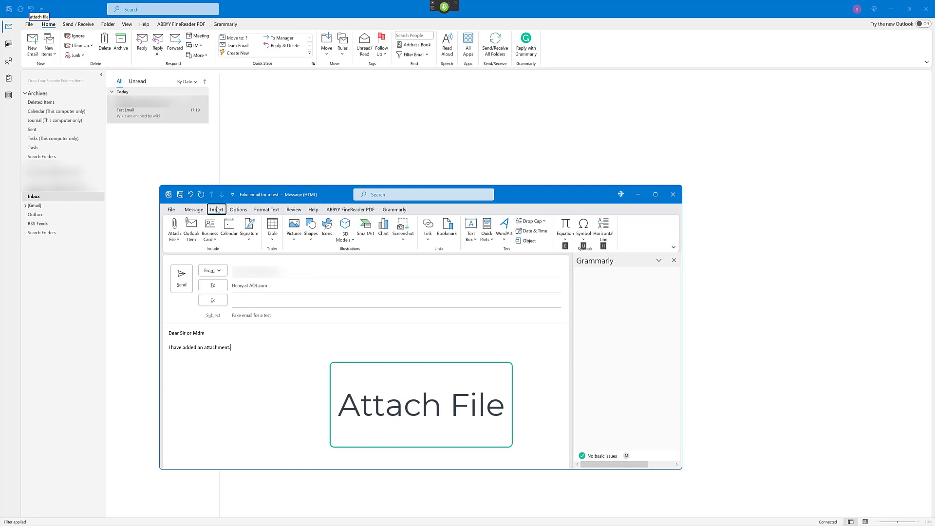
key("alt+n")
key("a")
key("f")
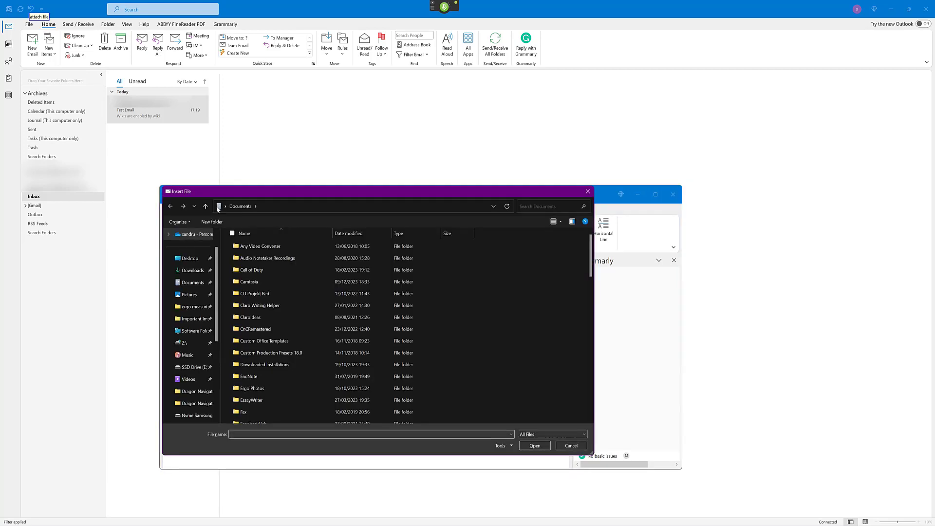
Step: Browse to Downloads and attach Dragon punctuation.pdf to the draft
left_click(193, 271)
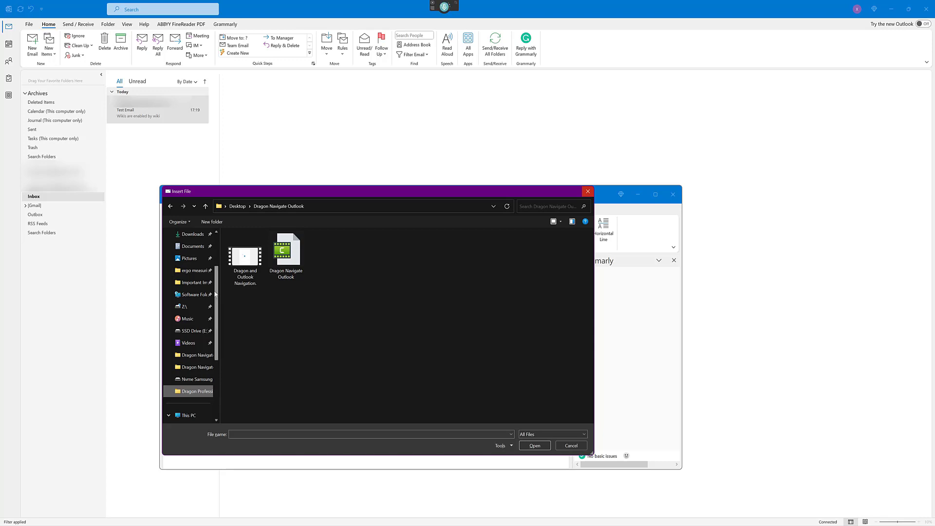
scroll(197, 328, "up", 3)
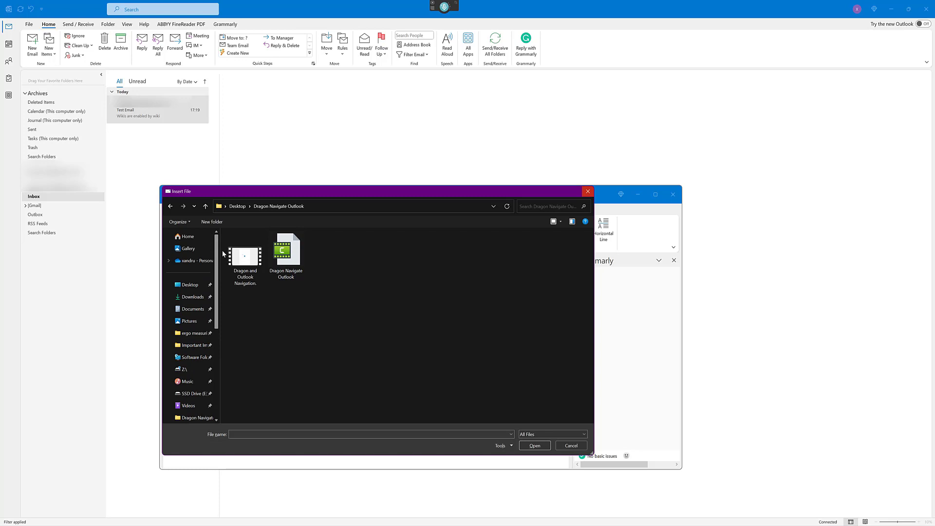
left_click(193, 296)
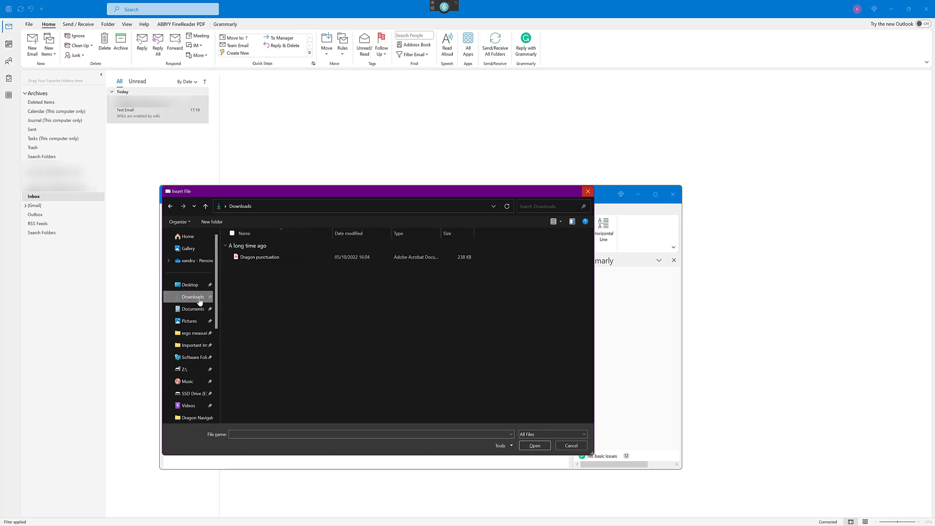
key("Tab")
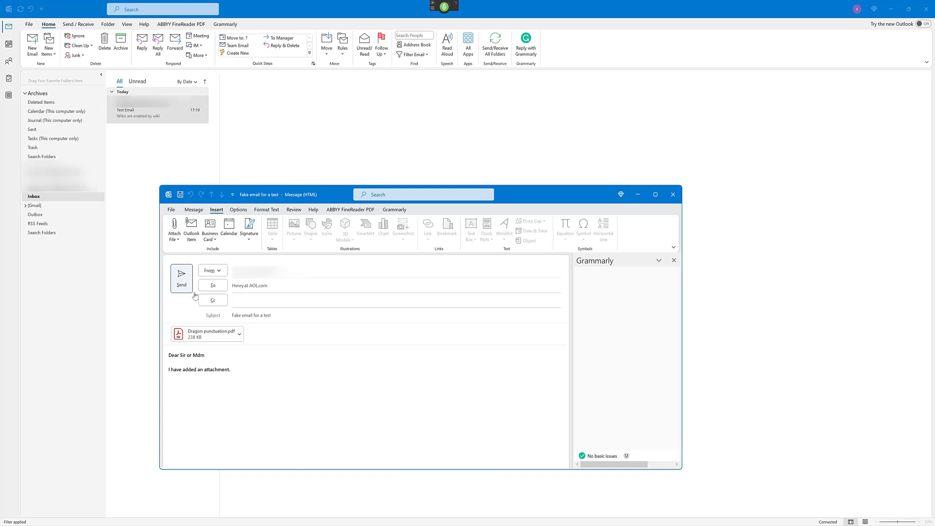
Step: Discard the draft without saving and run a mailbox search for the entered text
key("Escape")
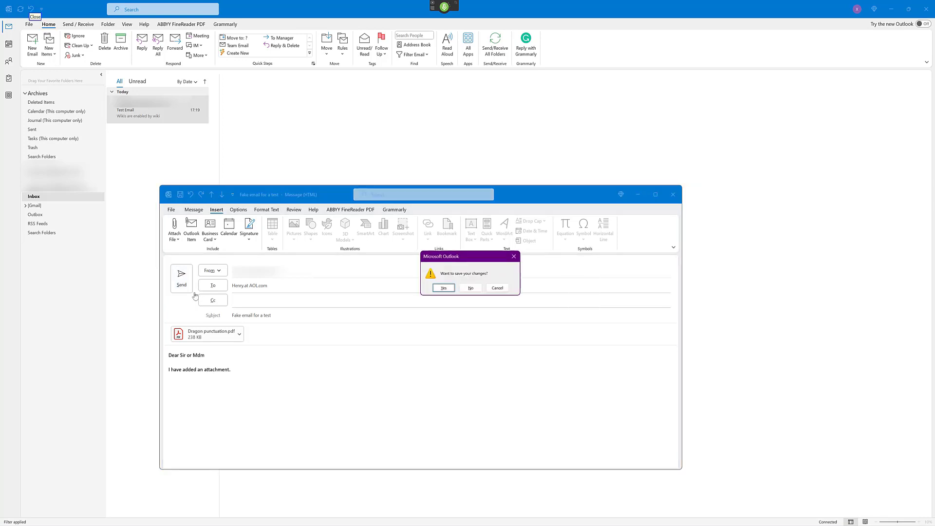
key("n")
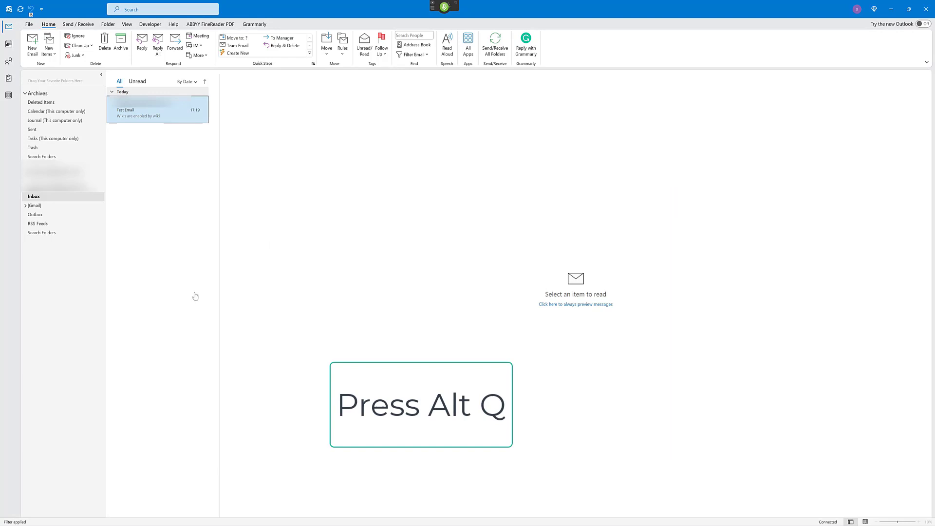
key("alt+q")
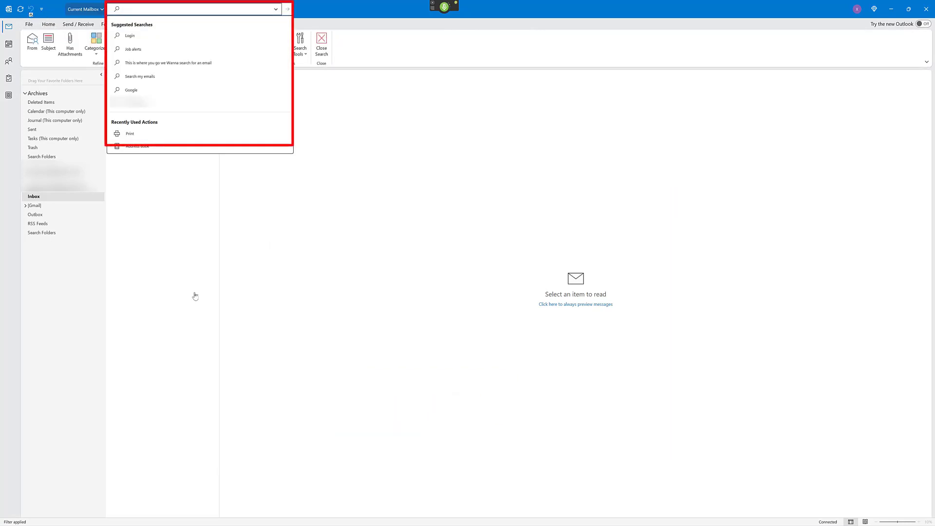
type("Searching for some emails")
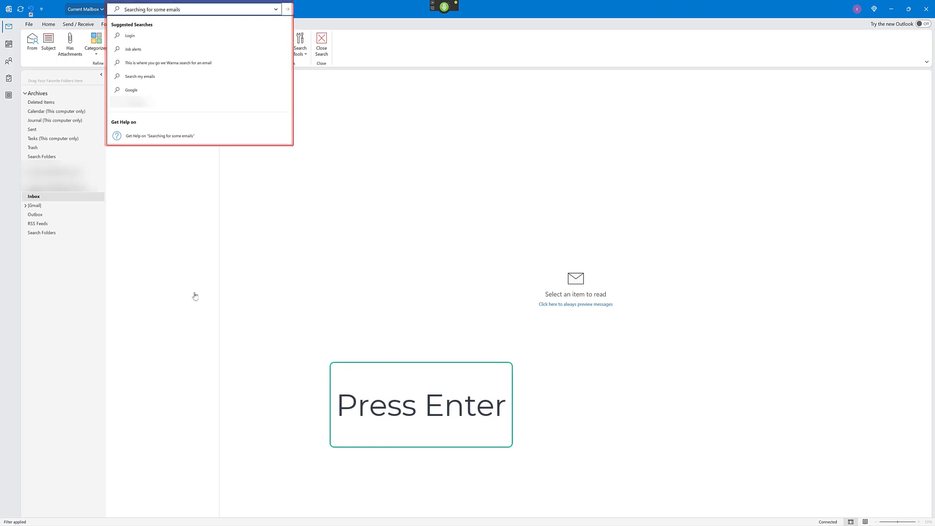
key("Return")
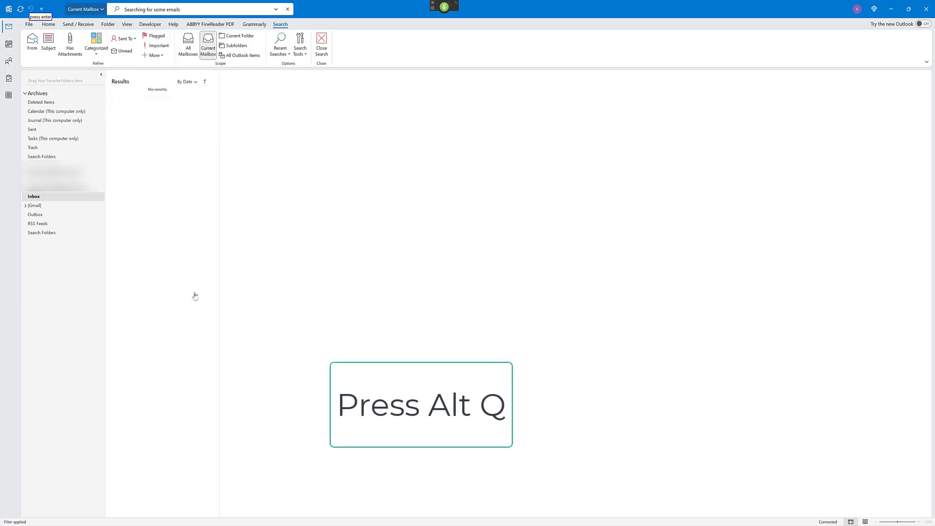
Step: Start a second search, dismiss its suggestions and return to the Inbox
key("alt+q")
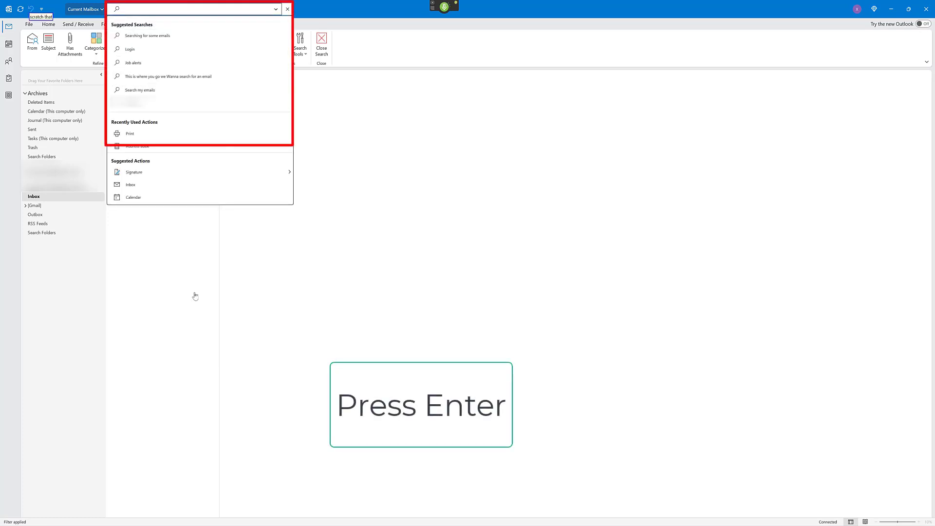
key("Return")
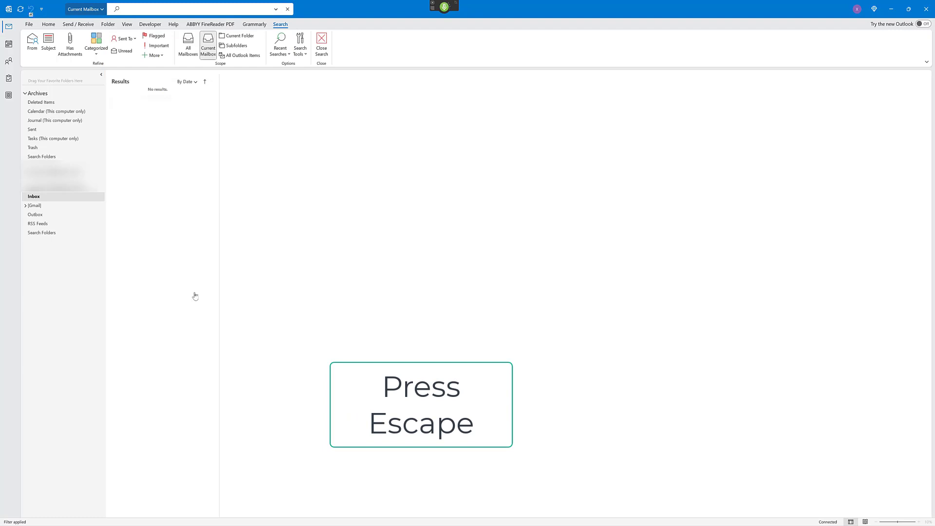
key("Escape")
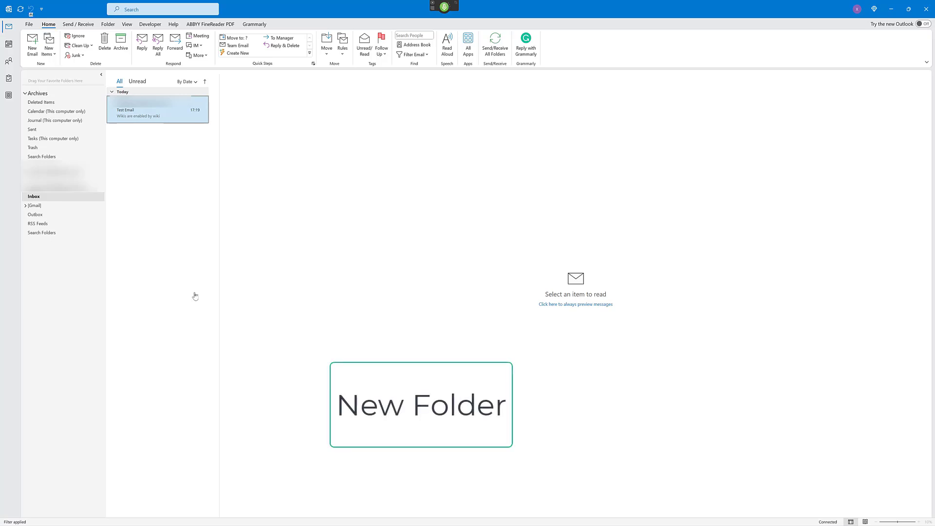
Step: Create the folder 'Inbox to' under Inbox, then open today's Test Email
key("ctrl+shift+e")
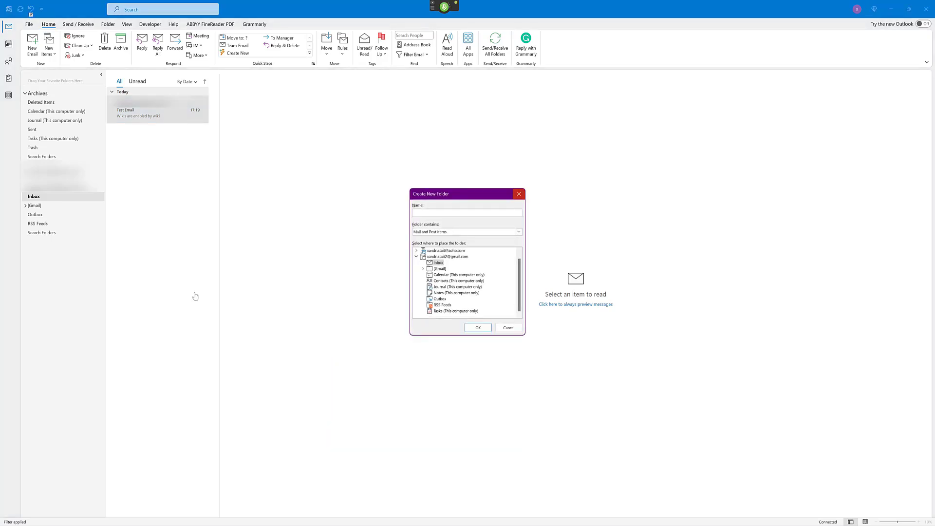
type("Inbox to")
key("Tab")
key("Tab")
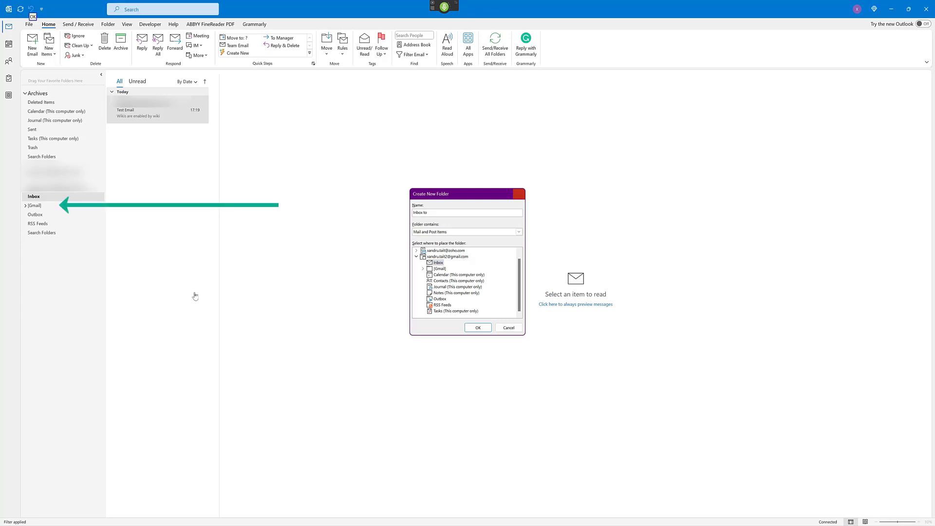
key("Return")
key("Down")
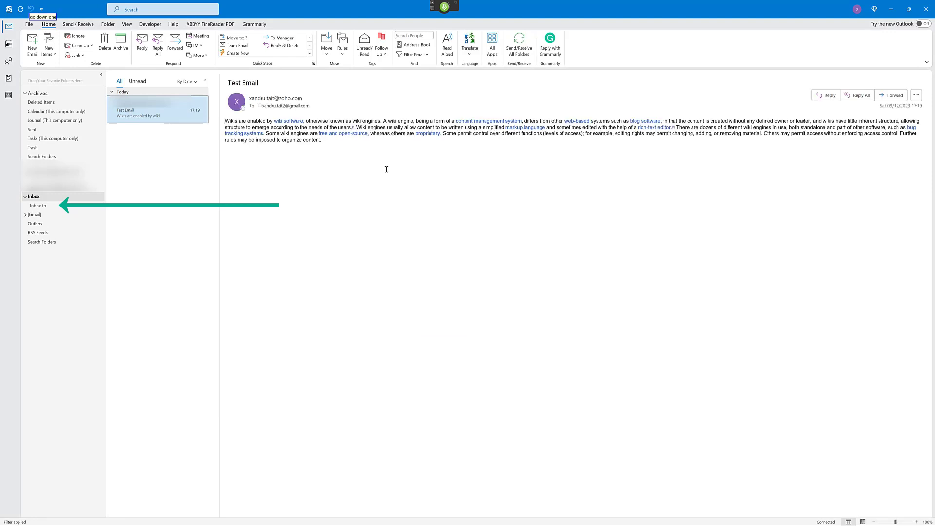